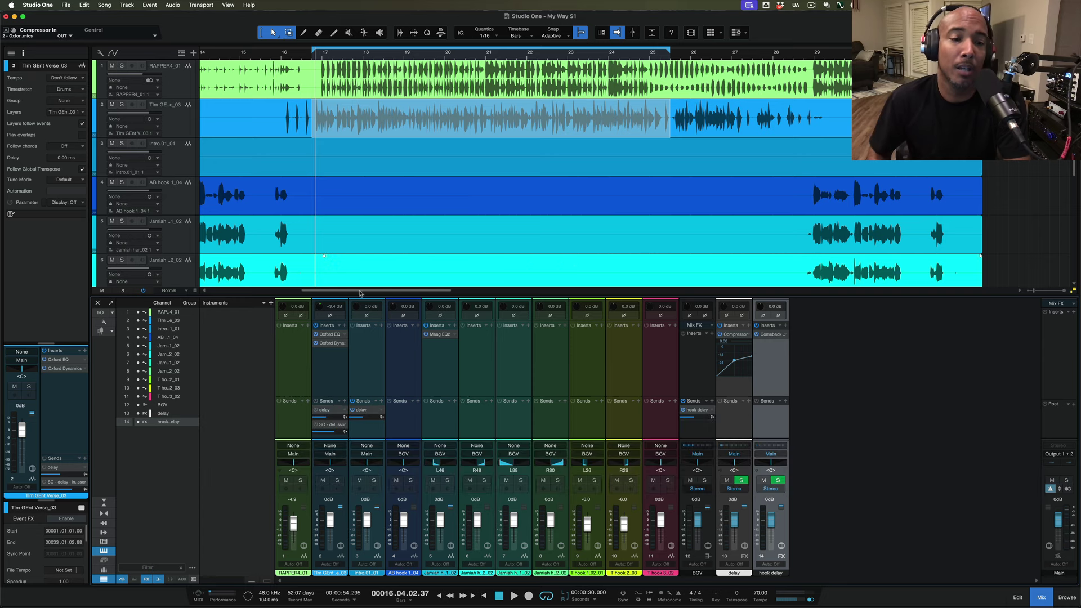
Open the Oxford Dynamics insert on the Tim GEnt Verse_03 vocal channel
left_click(329, 344)
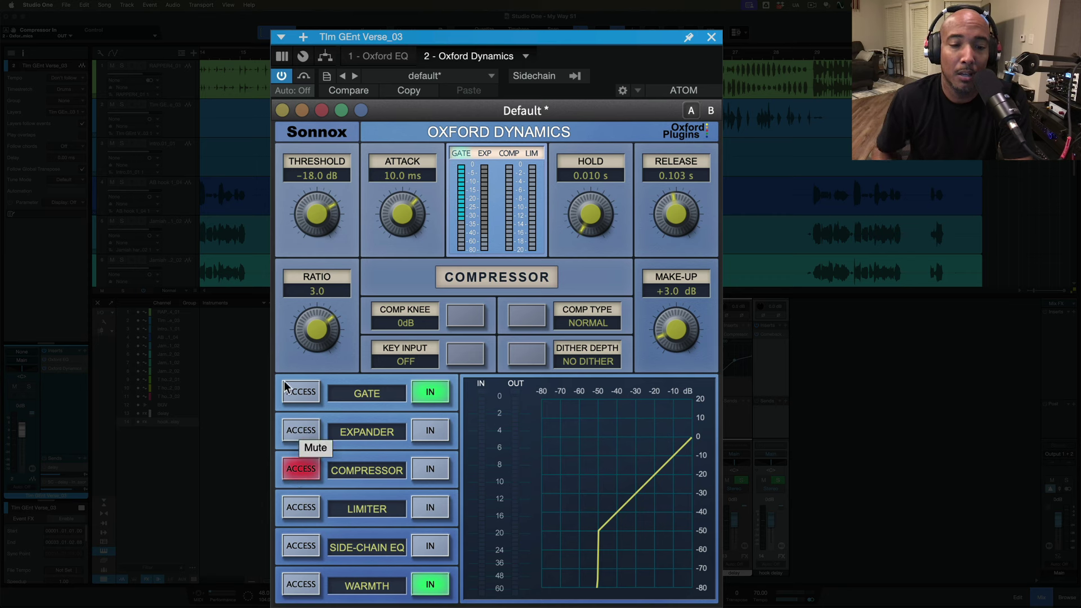
left_click(303, 396)
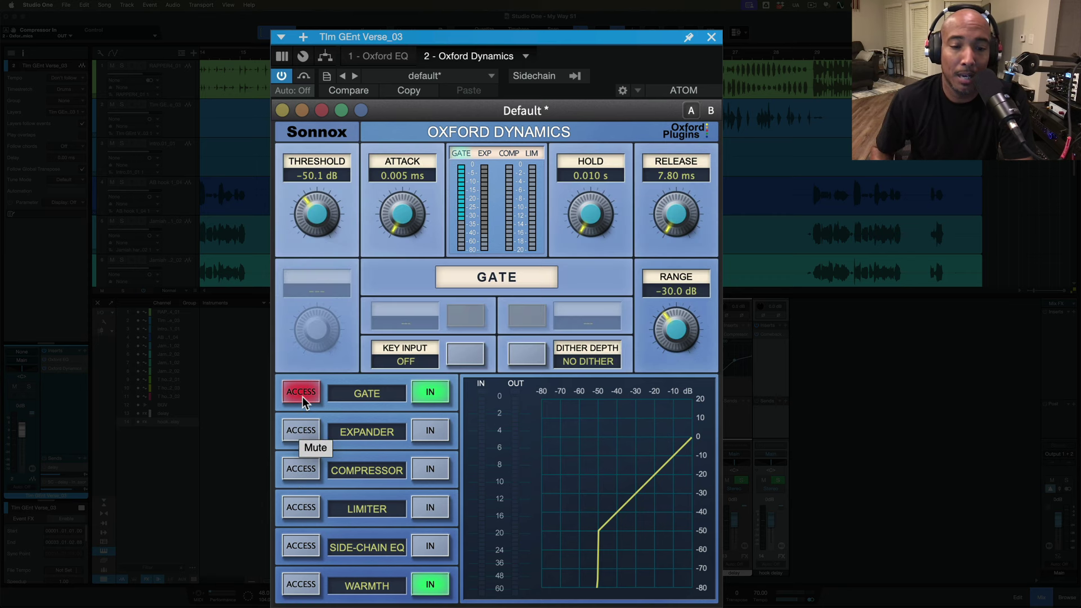
left_click(299, 429)
left_click(303, 469)
left_click(303, 507)
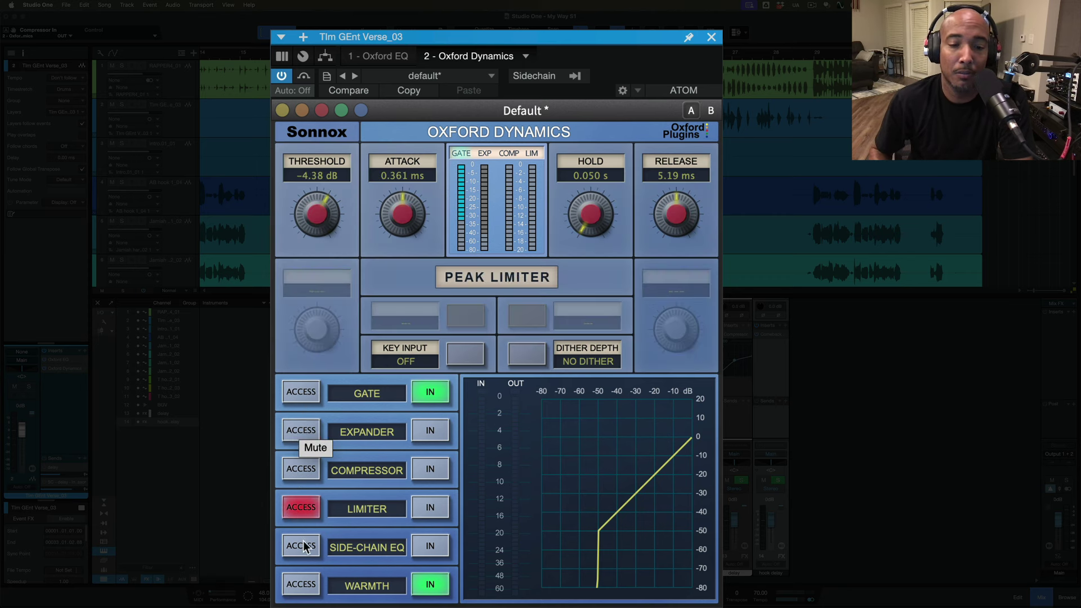
left_click(302, 545)
left_click(301, 584)
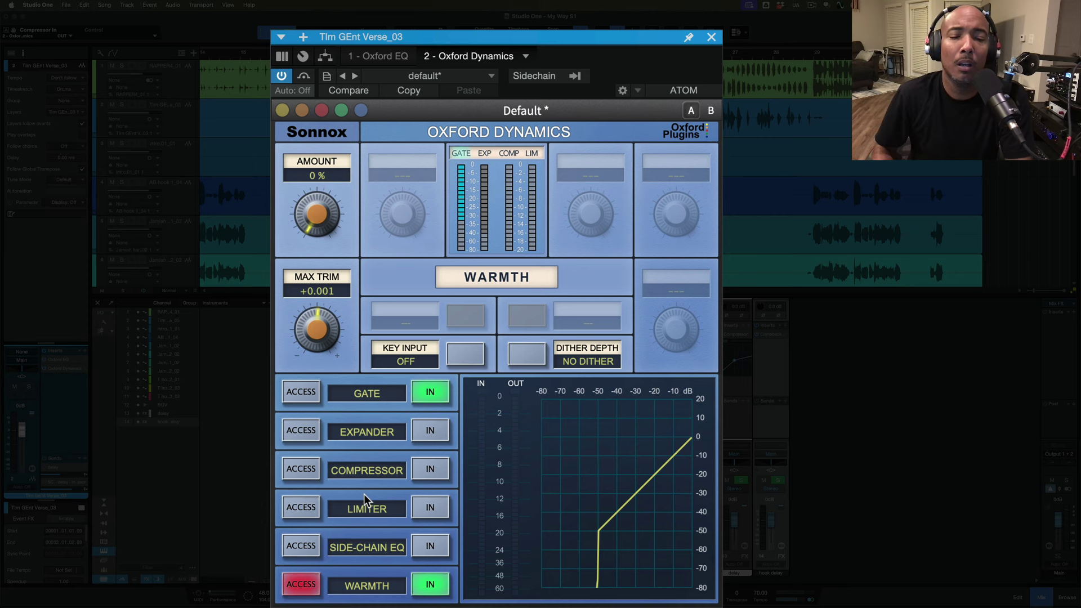
left_click(311, 395)
left_click(303, 434)
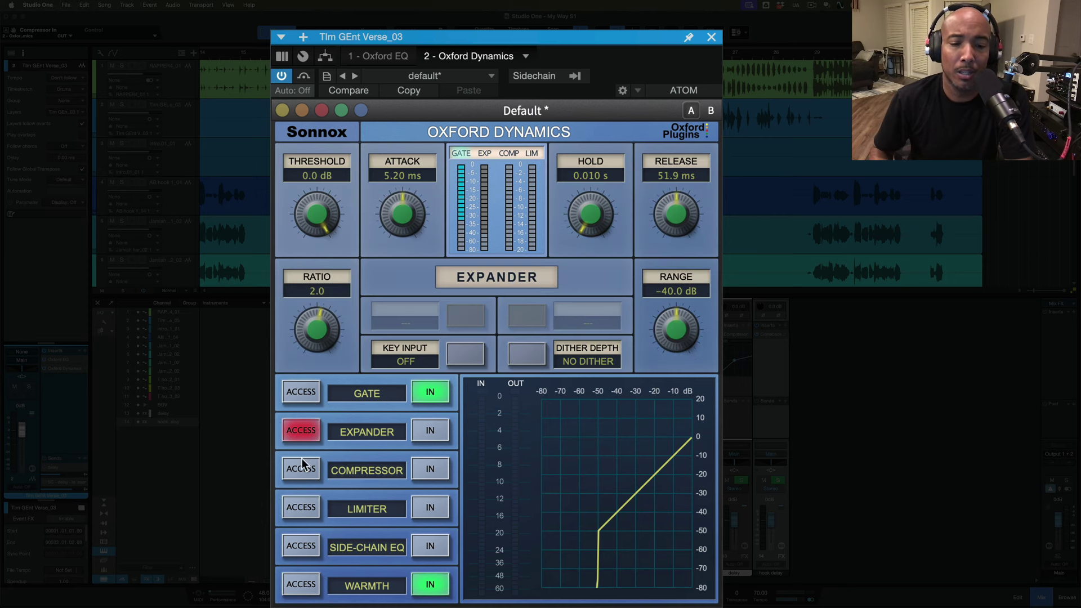
left_click(302, 469)
left_click(303, 508)
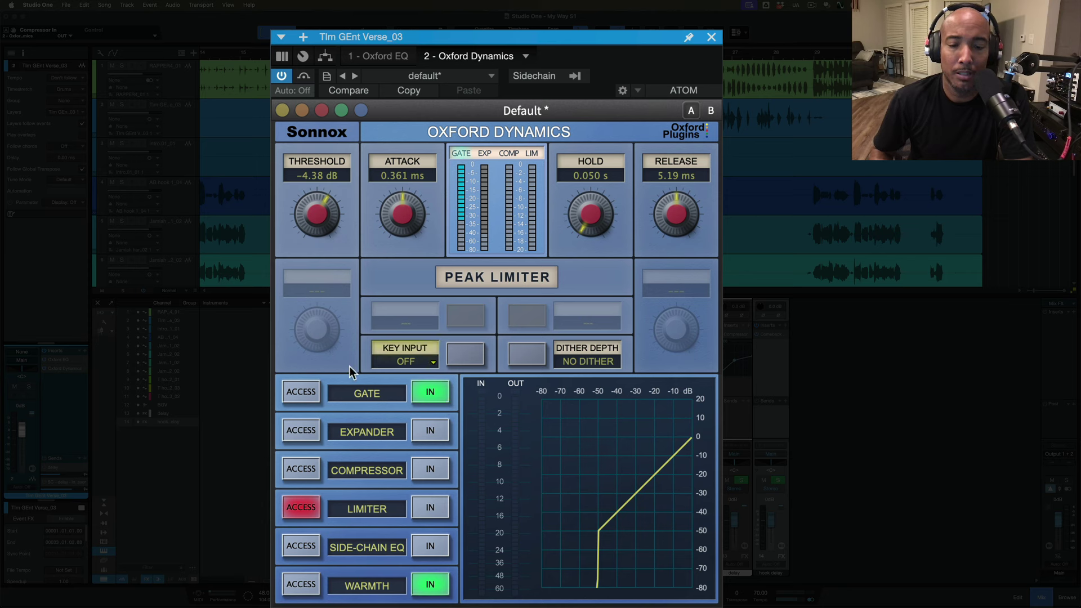
left_click(299, 391)
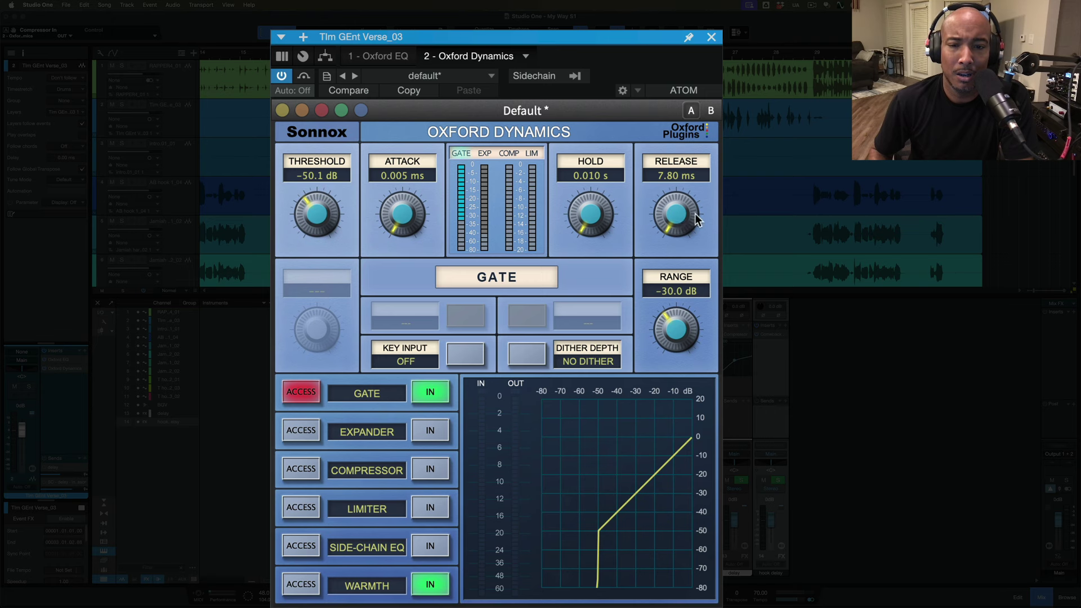
left_click(297, 430)
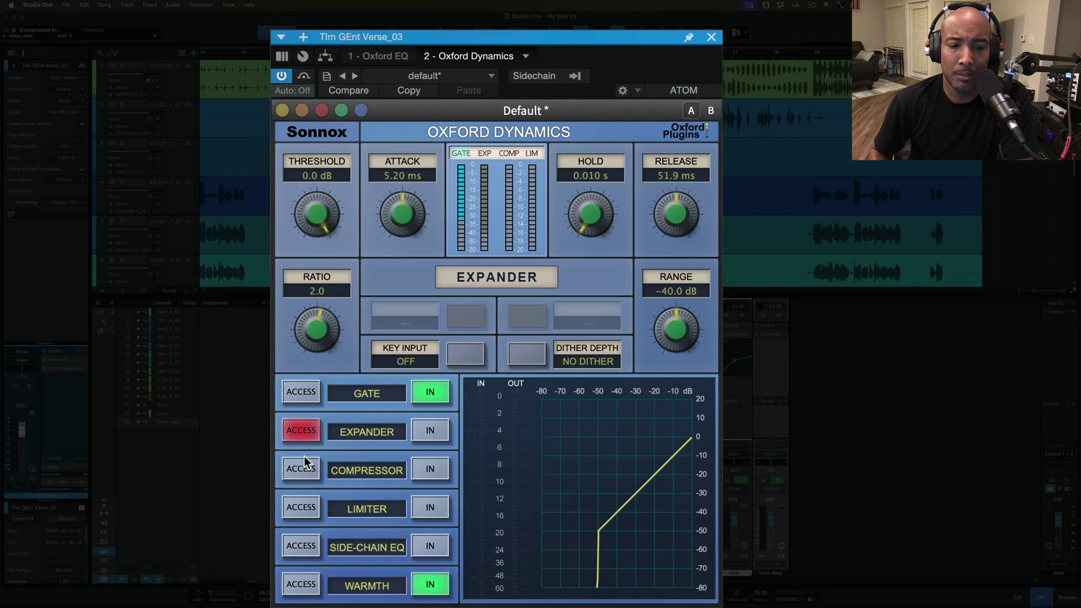
left_click(302, 475)
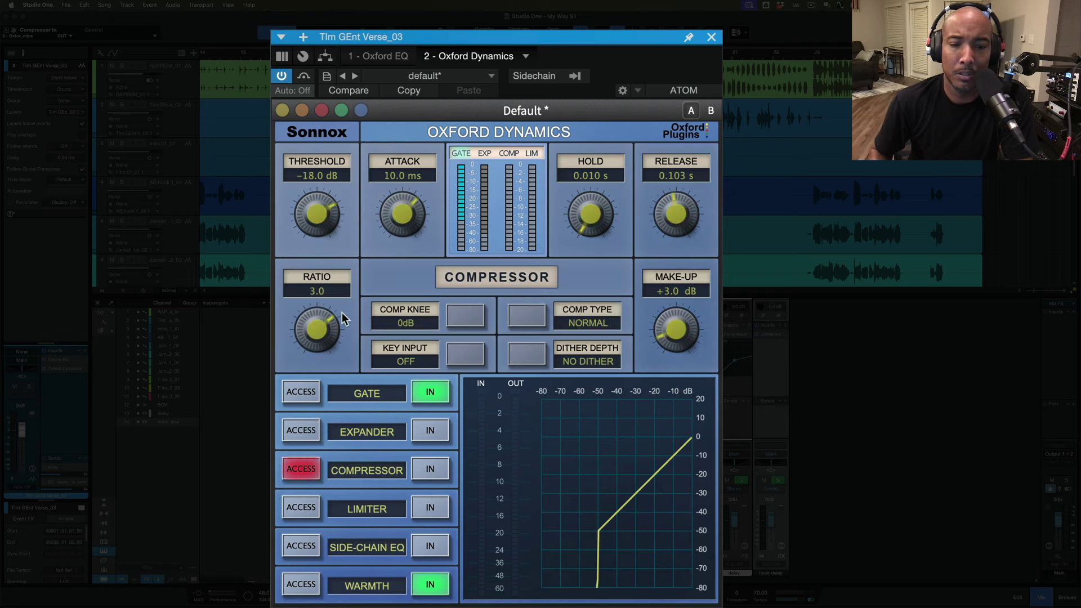
mouse_move(587, 355)
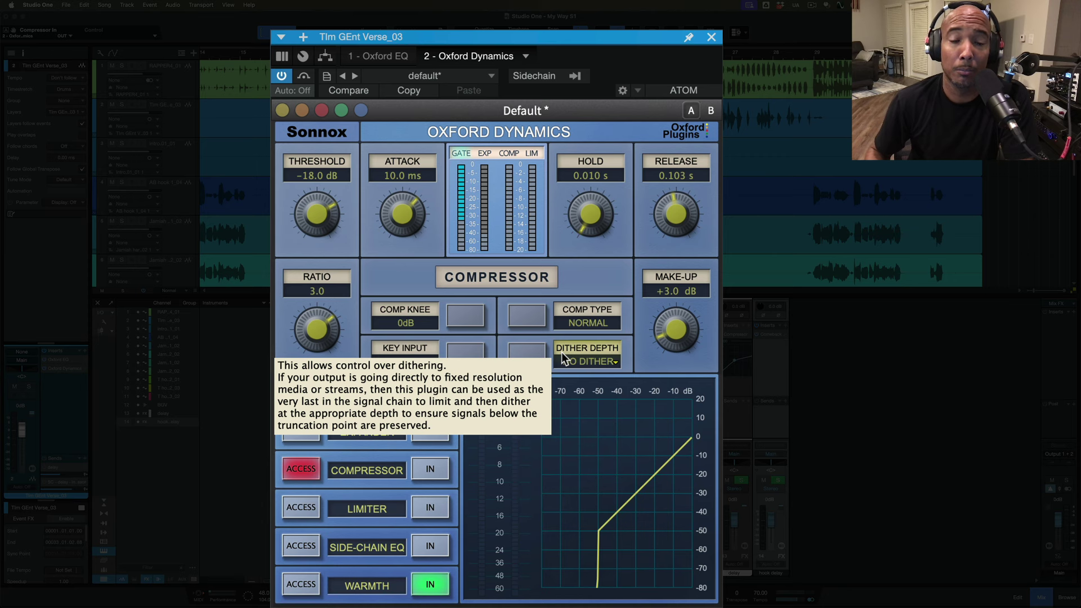
Keep dither at NO DITHER and compressor type NORMAL, then show the peak limiter section
left_click(616, 357)
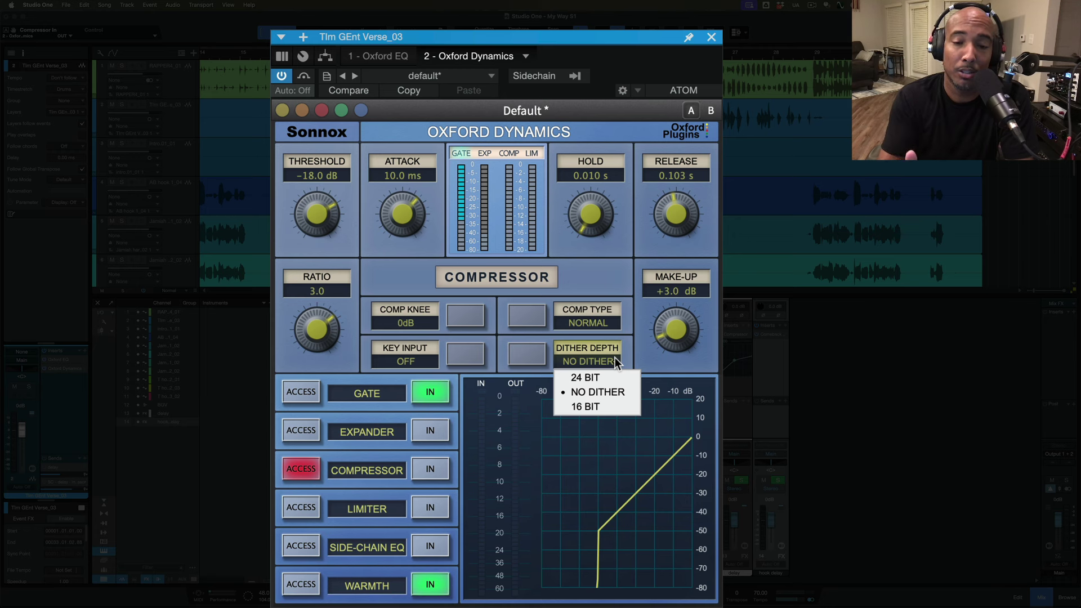
left_click(611, 397)
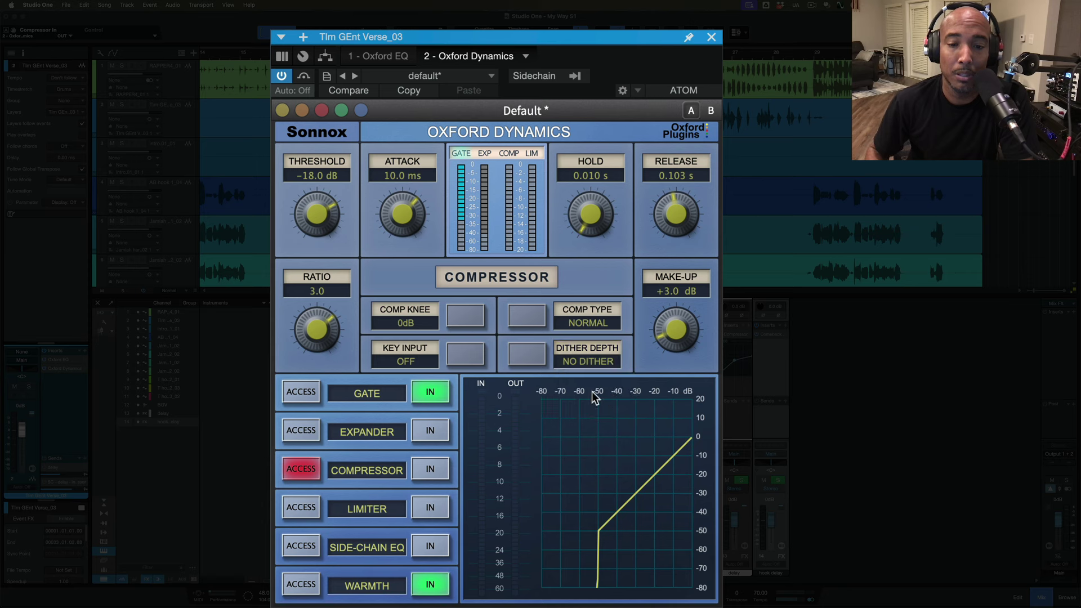
left_click(592, 315)
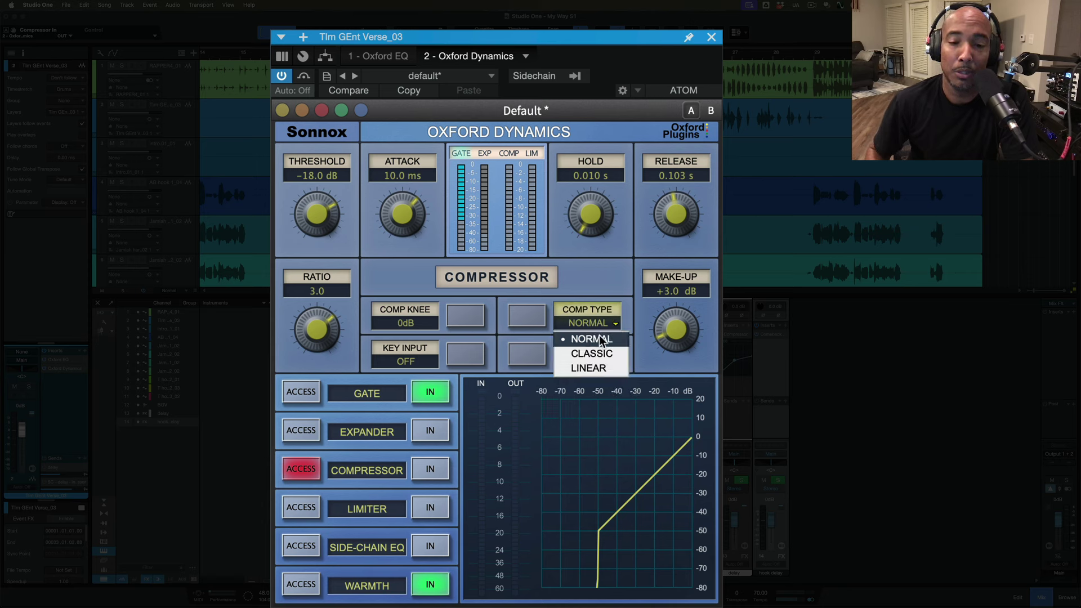
left_click(597, 281)
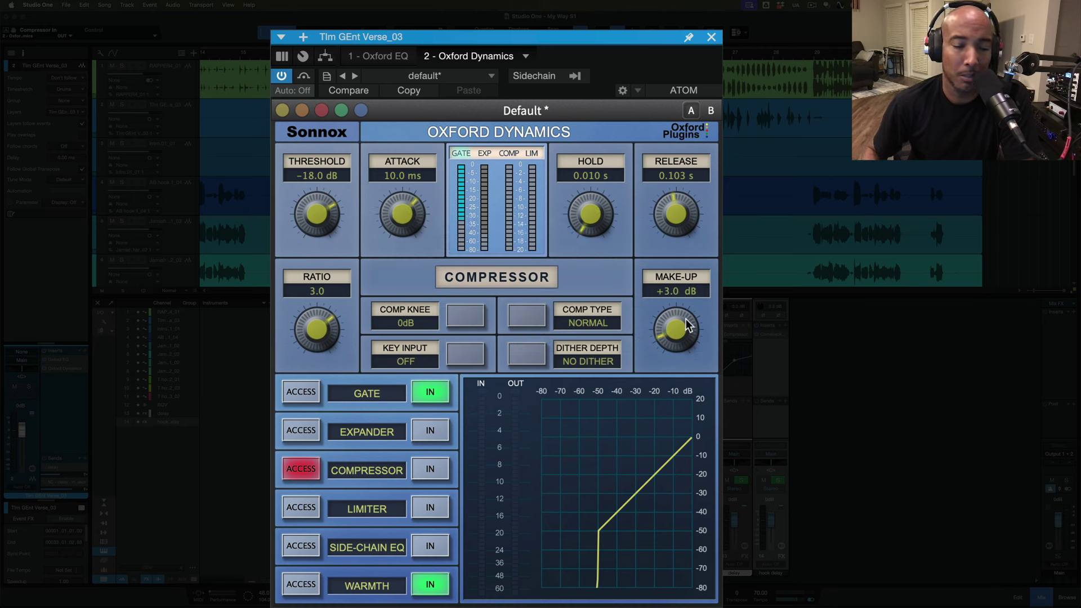
left_click(300, 507)
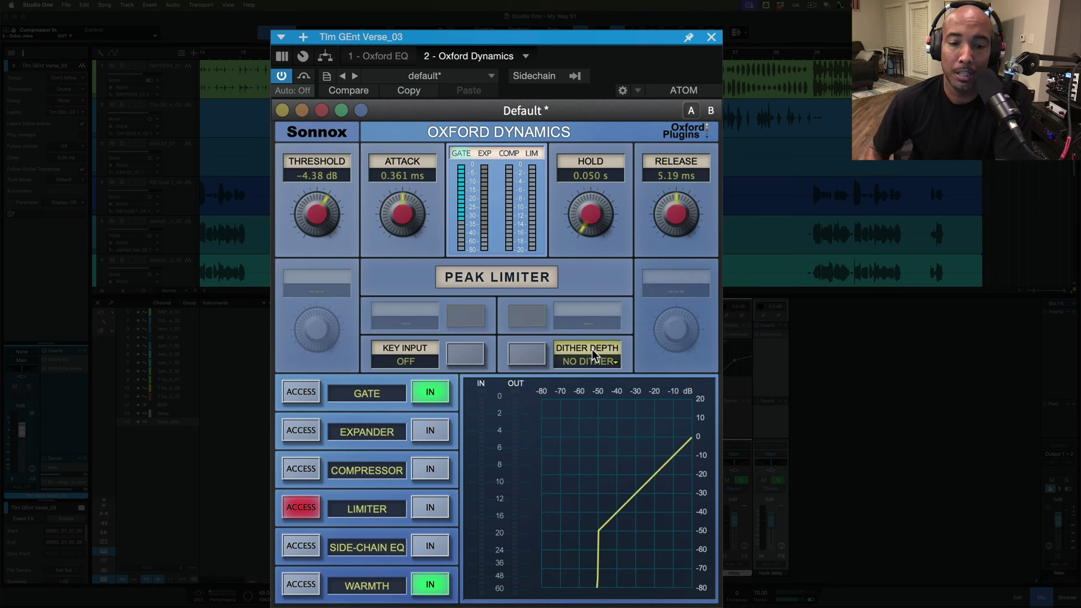
Check the Warmth section, then show the gate section (−50.1 dB threshold, −30 dB range)
left_click(304, 583)
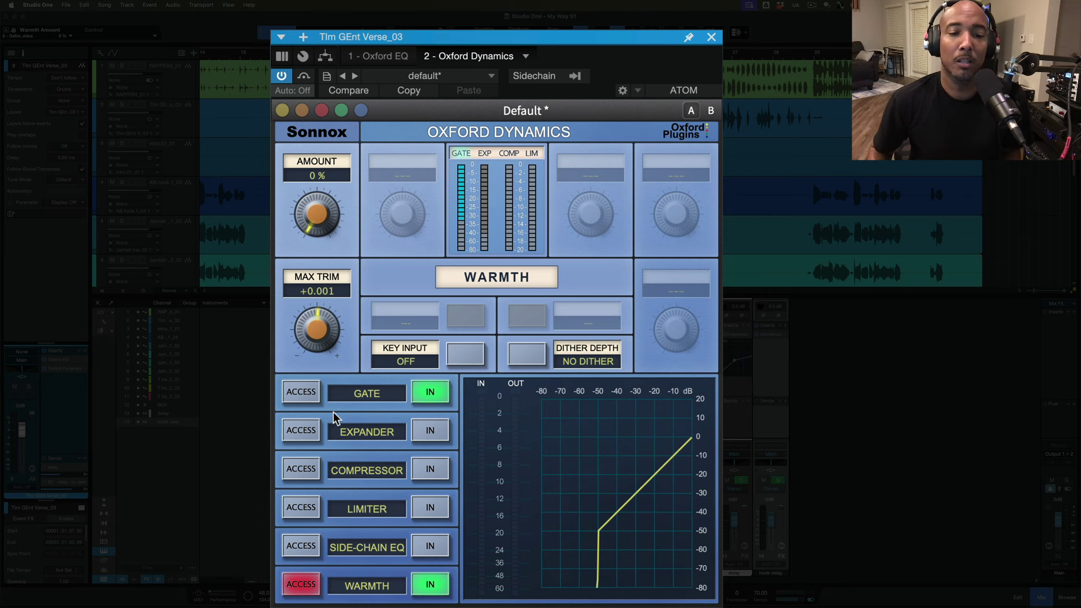
left_click(301, 392)
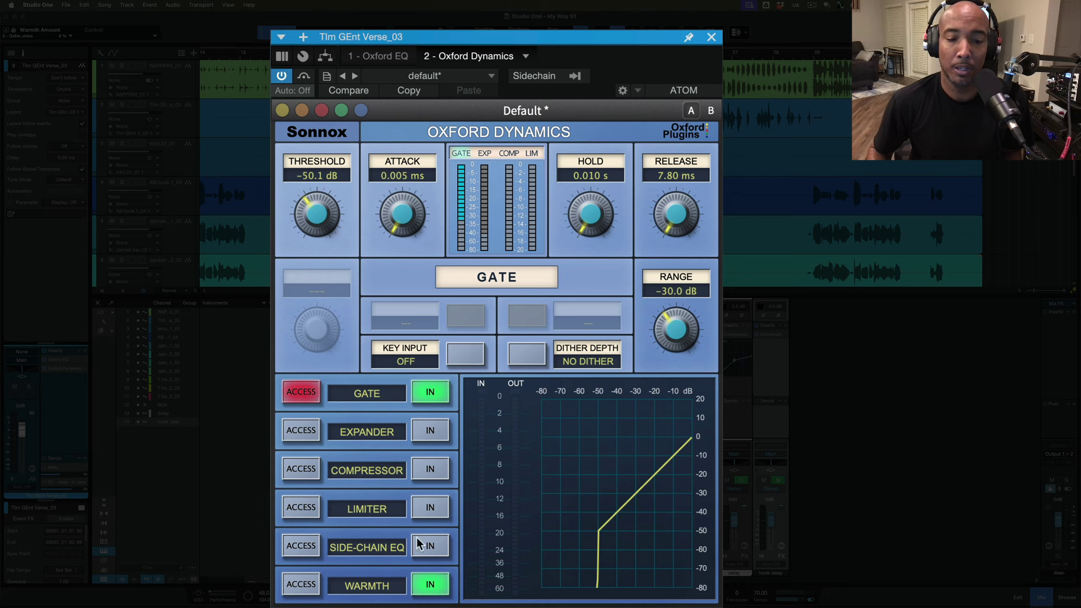
Disable Warmth and show the compressor section (−18 dB threshold, +3.02 dB make-up)
left_click(429, 587)
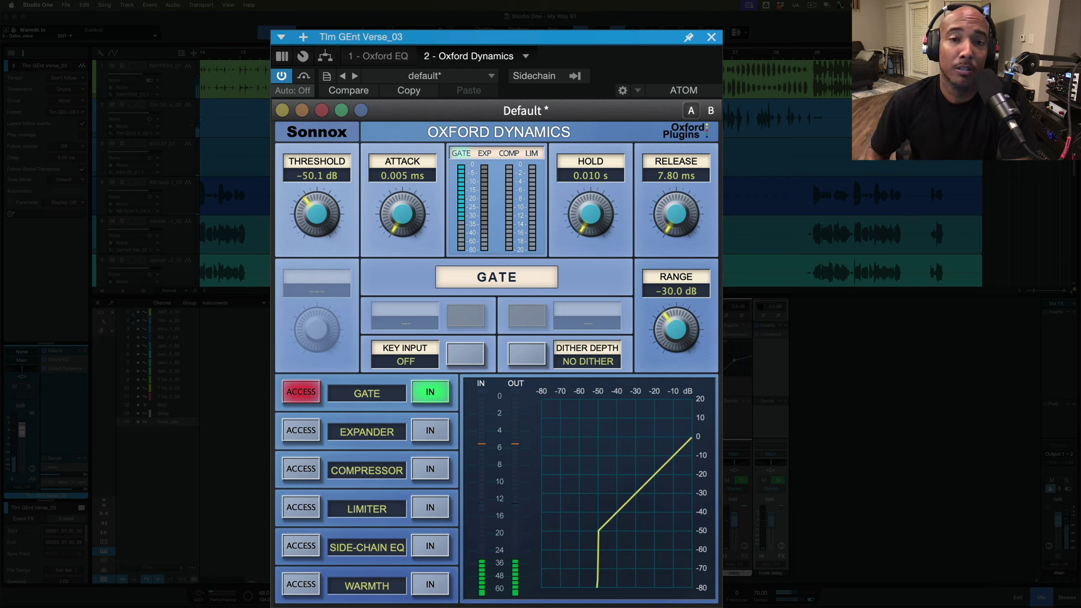
left_click(304, 469)
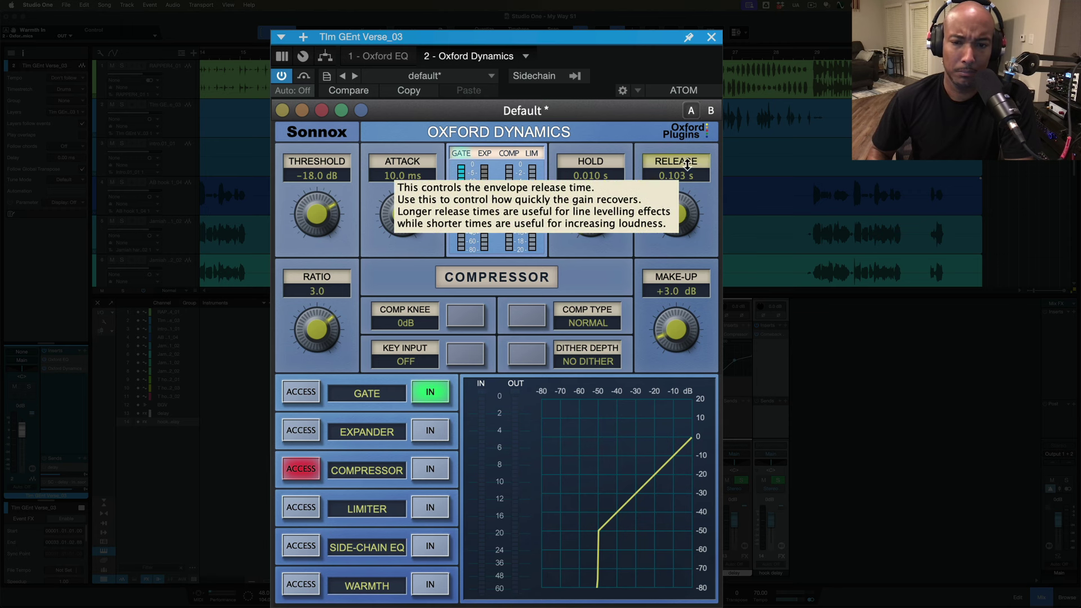
mouse_move(676, 329)
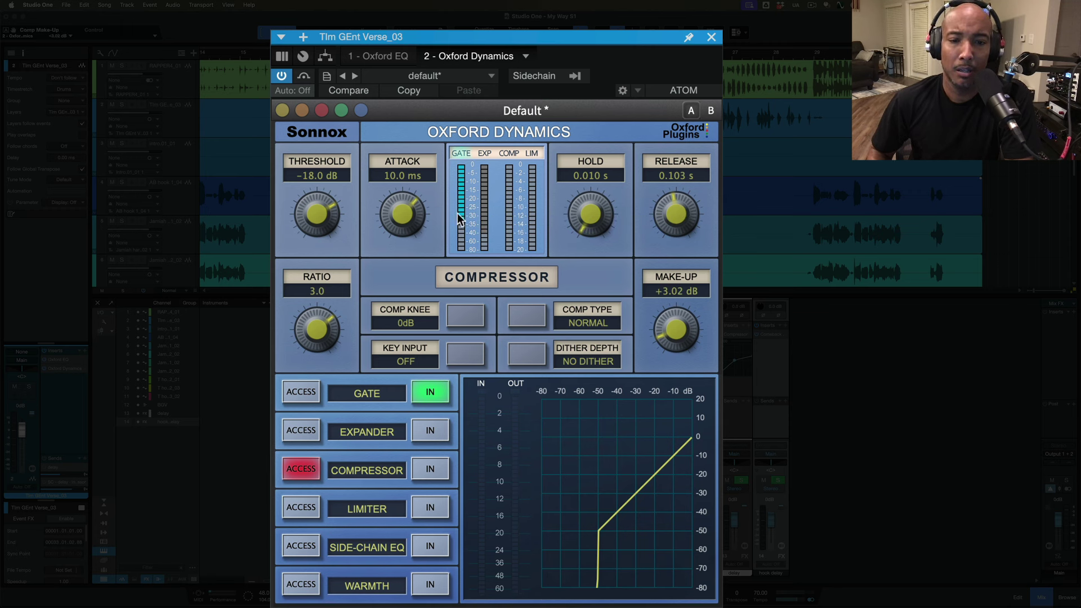
Engage the compressor, bypass it briefly to compare, then re-engage it
left_click(431, 470)
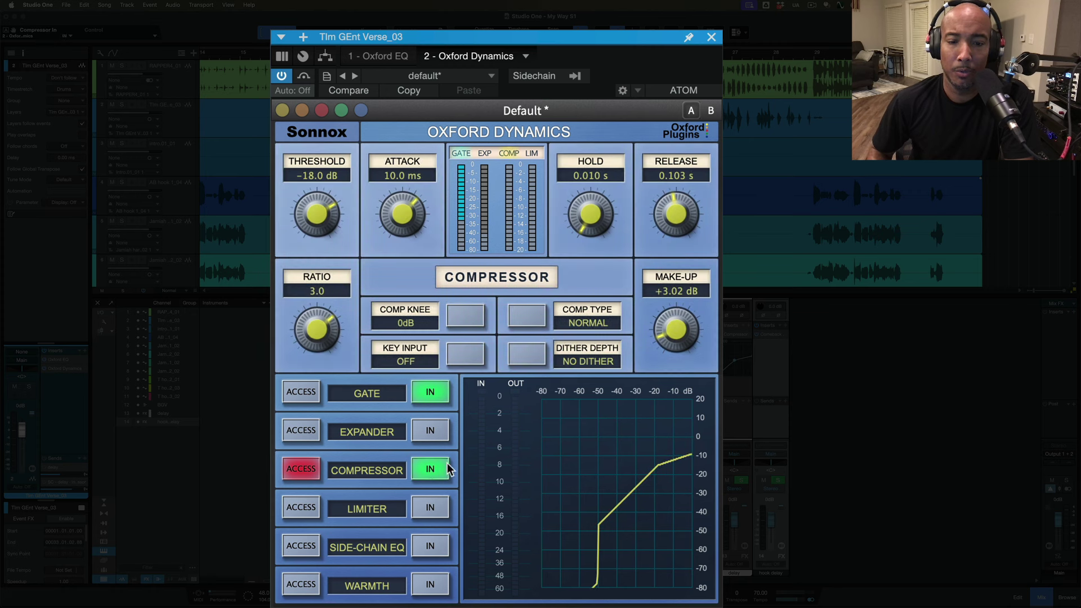
left_click(443, 469)
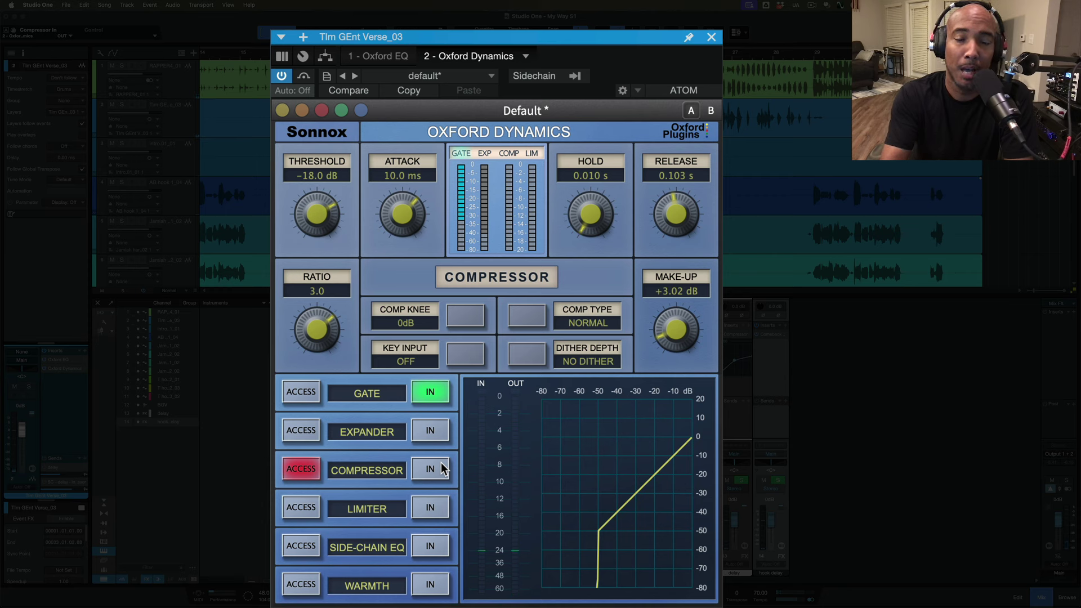
left_click(443, 469)
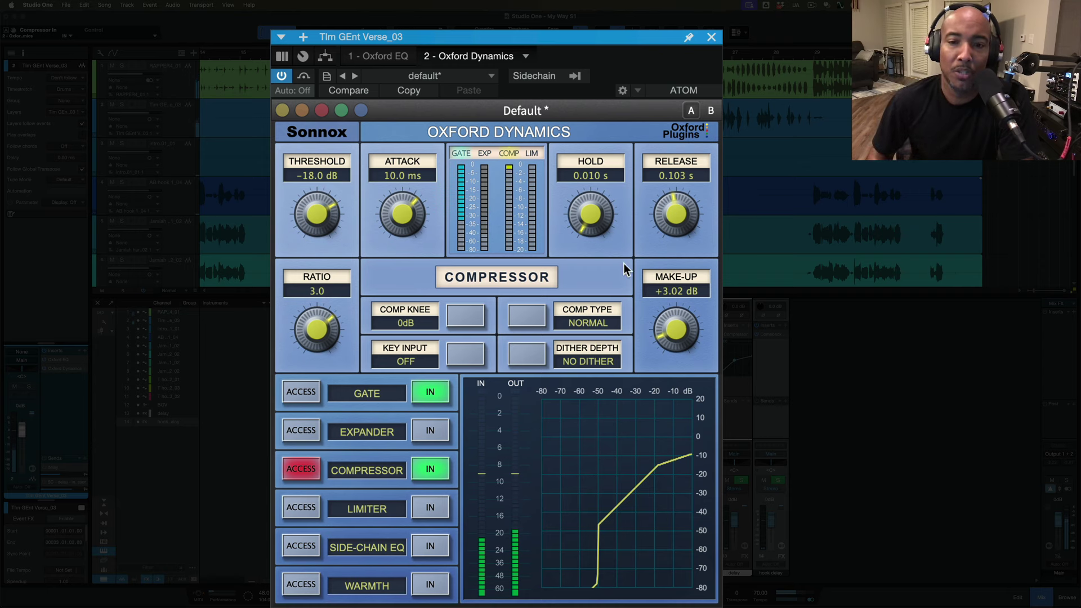
Cut the compressor release time to 0.025 s in two adjustments
left_click_drag(667, 210, 660, 232)
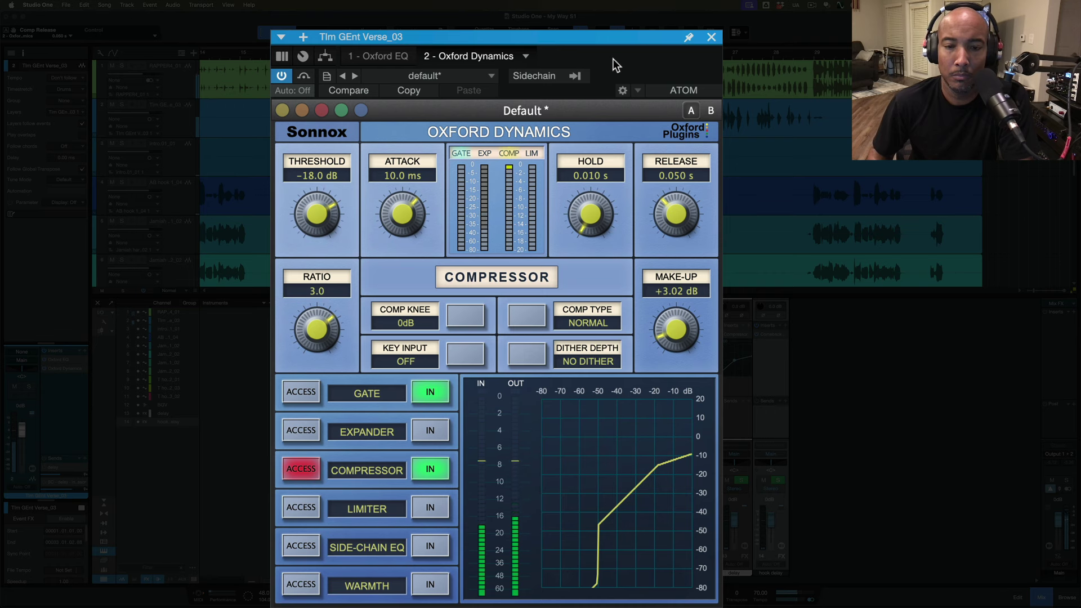
left_click_drag(673, 230, 673, 250)
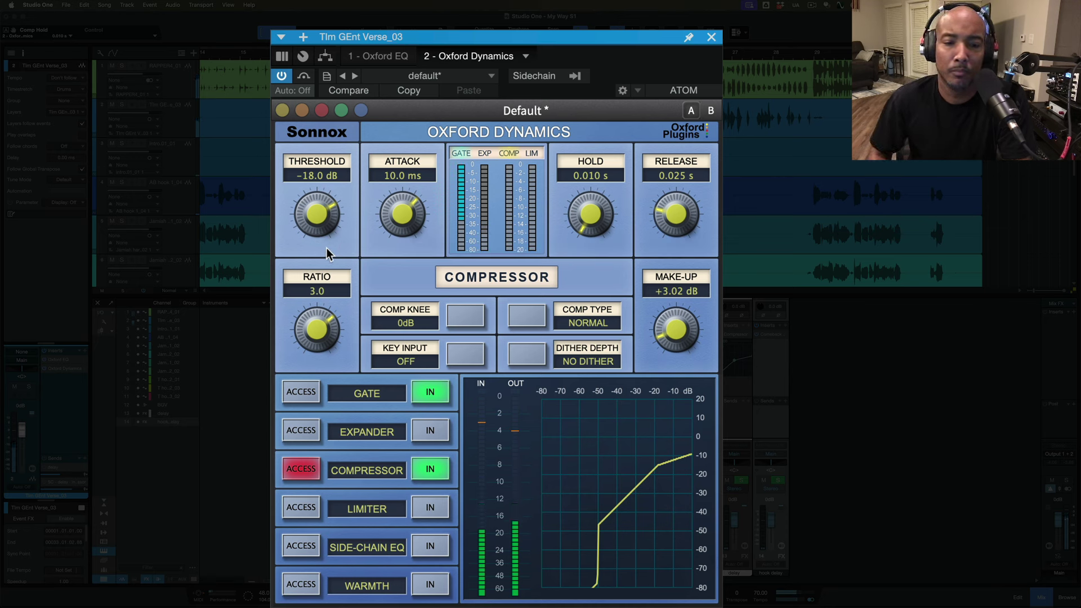
Engage the peak limiter and raise its threshold to −2.66 dB
left_click(301, 508)
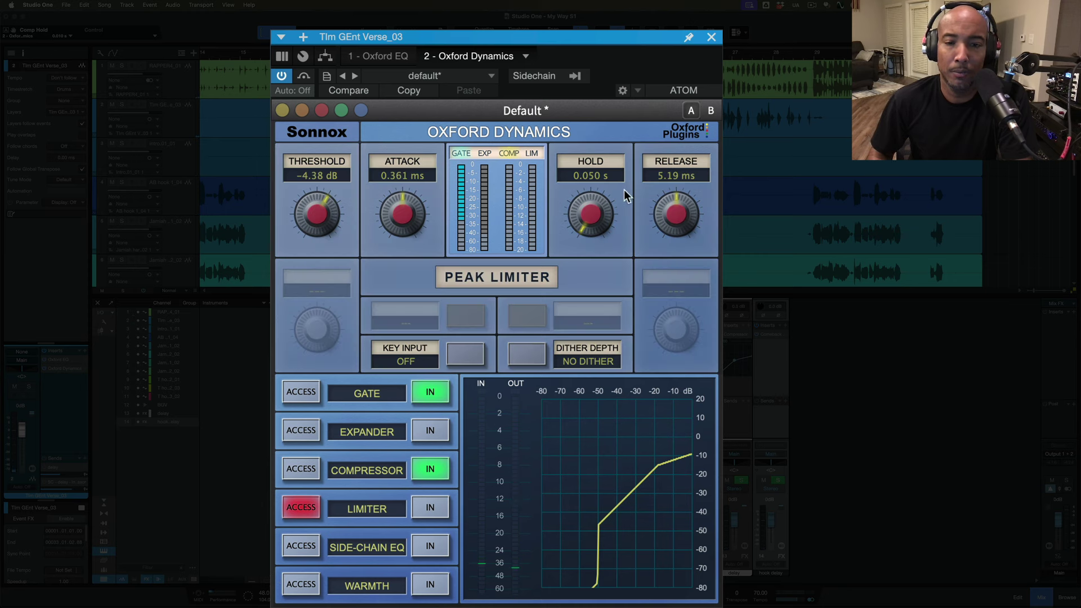
left_click(430, 507)
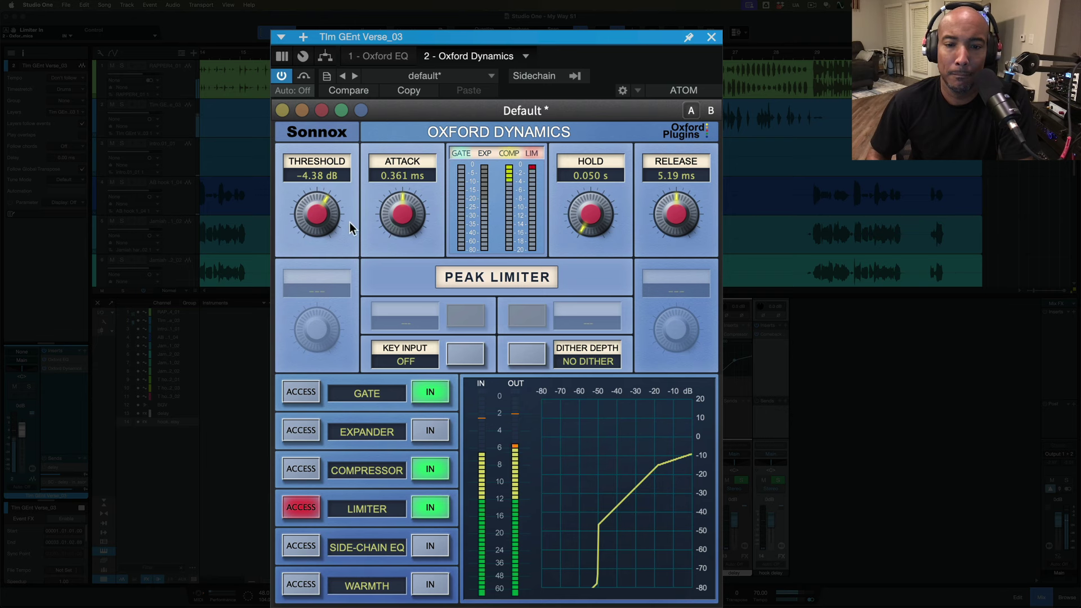
mouse_move(326, 218)
left_mouse_down()
mouse_move(325, 206)
mouse_move(318, 226)
left_mouse_up()
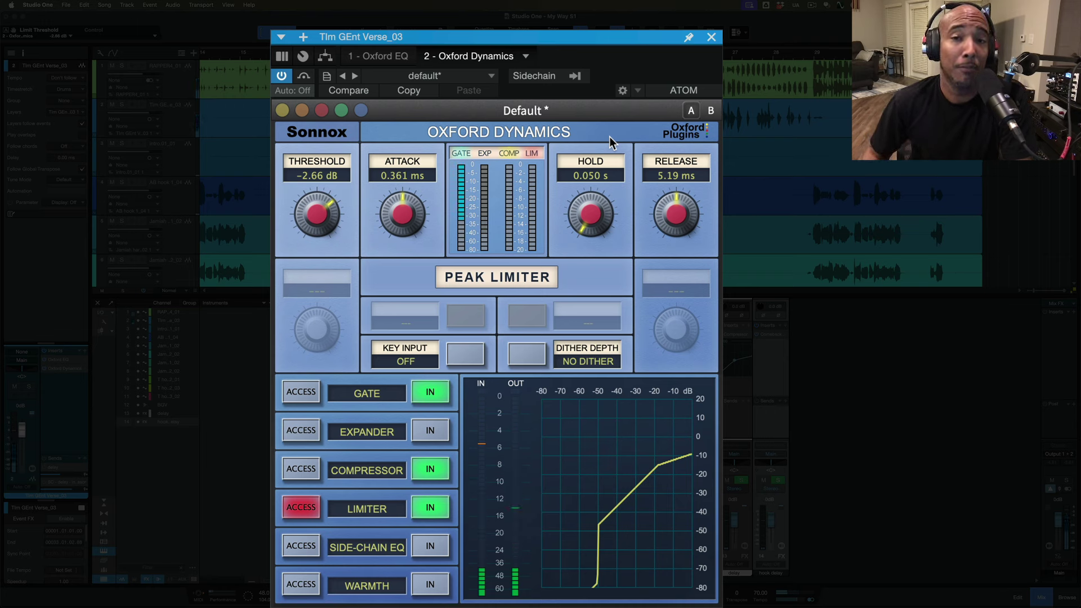
Show the Warmth module settings, after a glance at side-chain EQ, and engage it
left_click(301, 585)
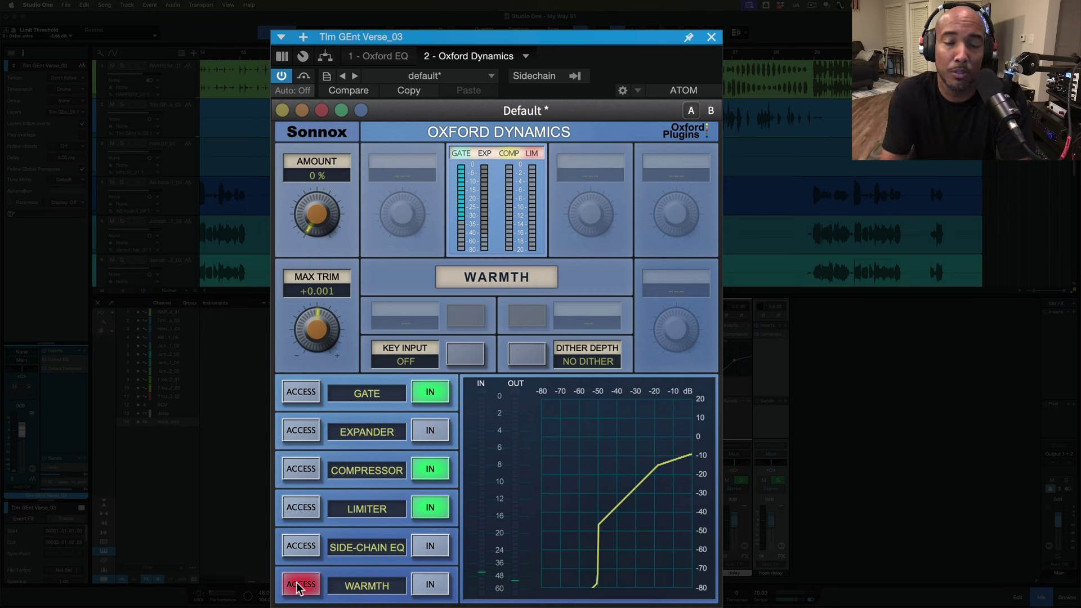
left_click(299, 587)
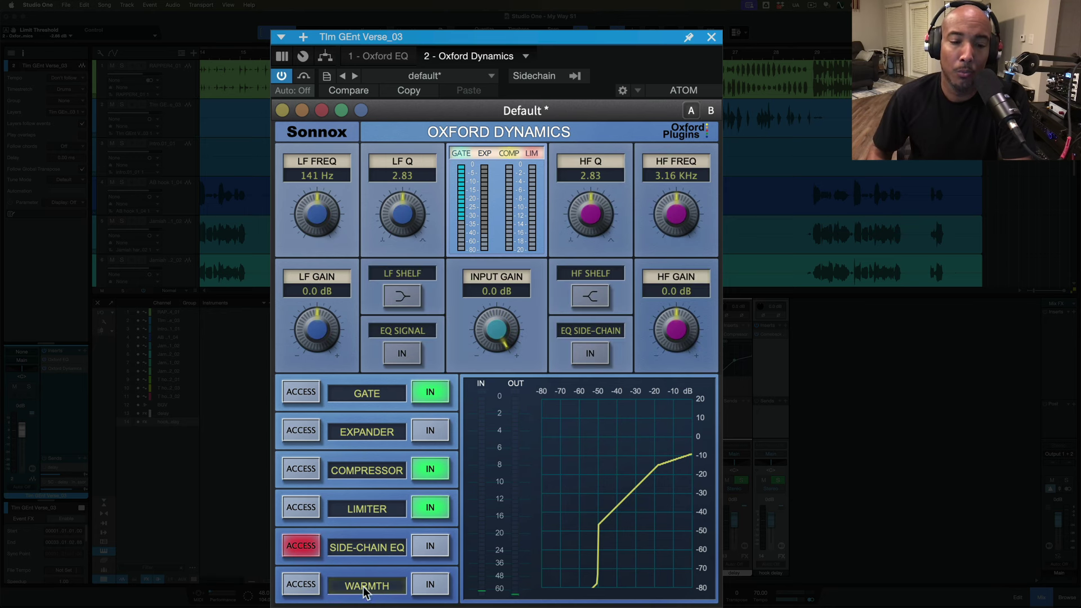
left_click(302, 586)
left_click(440, 587)
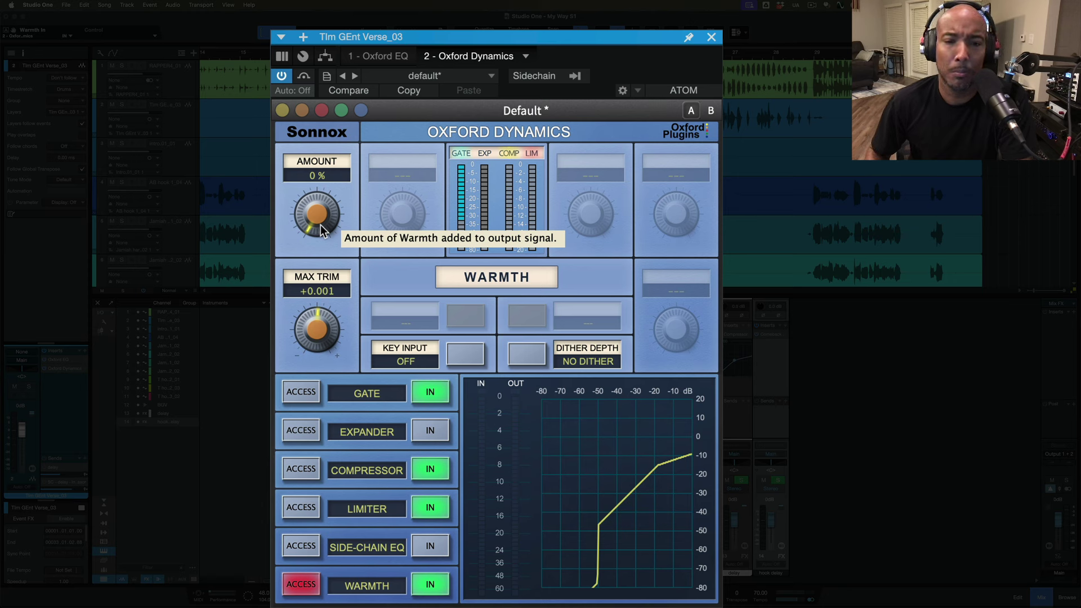
During playback, raise warmth amount to 61.1% and bypass it to compare
key("space")
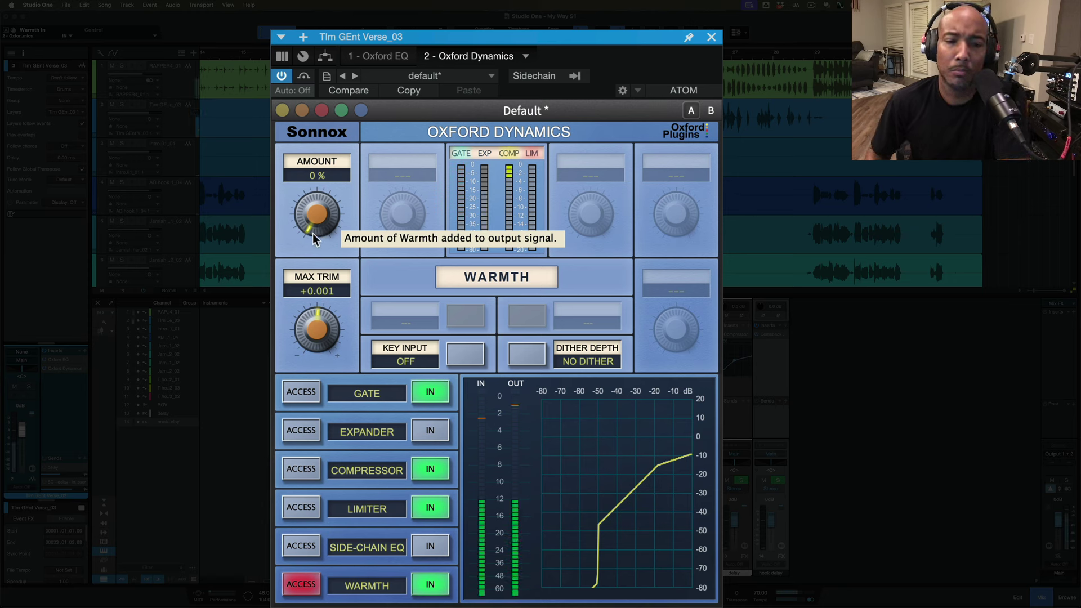
left_click_drag(313, 233, 329, 127)
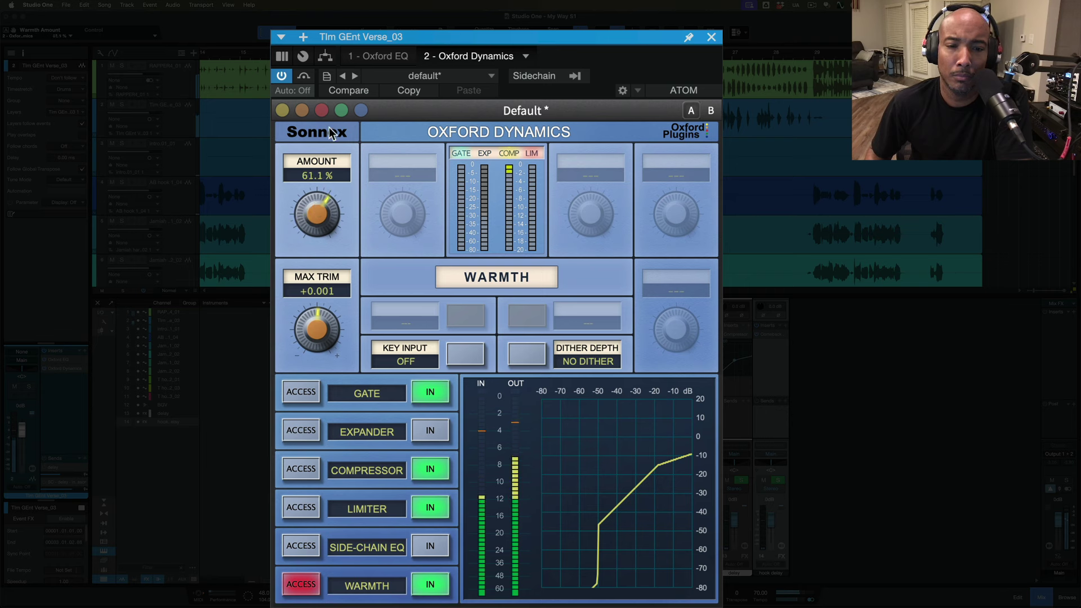
left_click(431, 586)
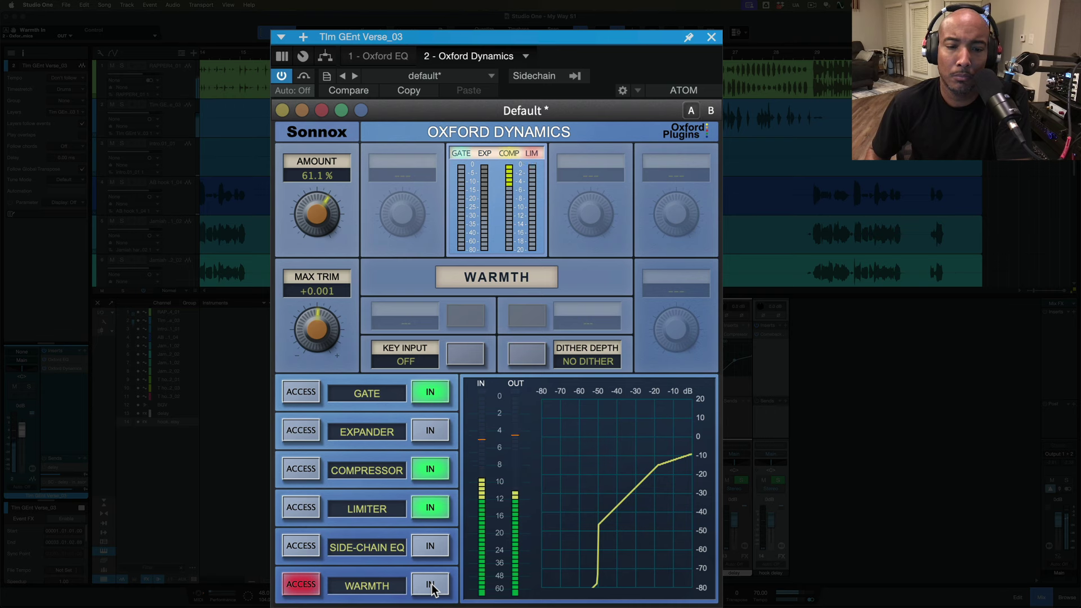
Switch the Warmth module back on
left_click(430, 586)
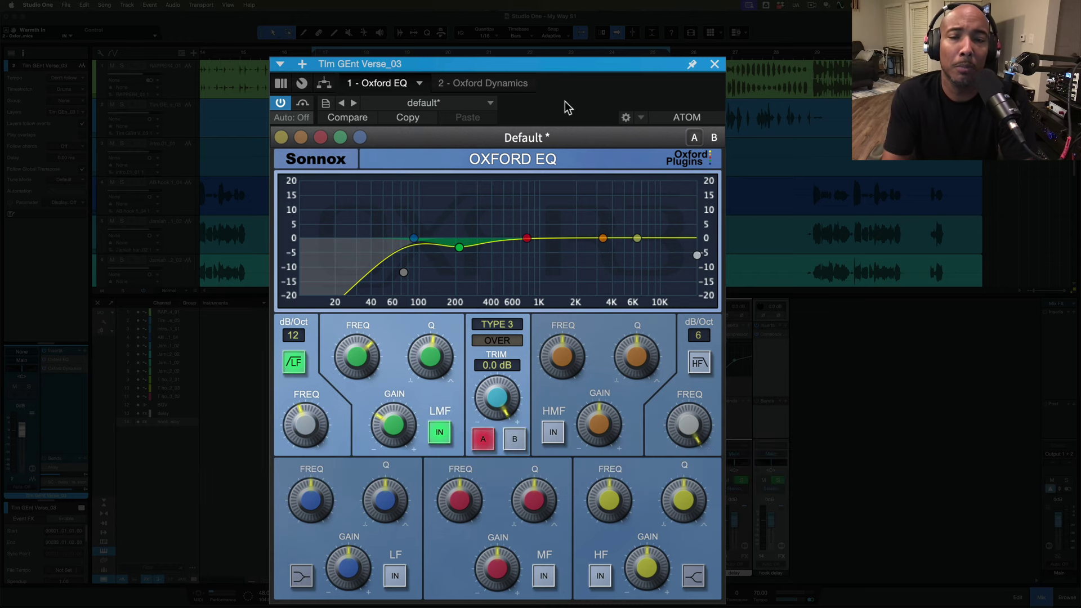
Switch to the 2 - Oxford Dynamics tab, with warmth engaged at 61.1%
left_click(486, 84)
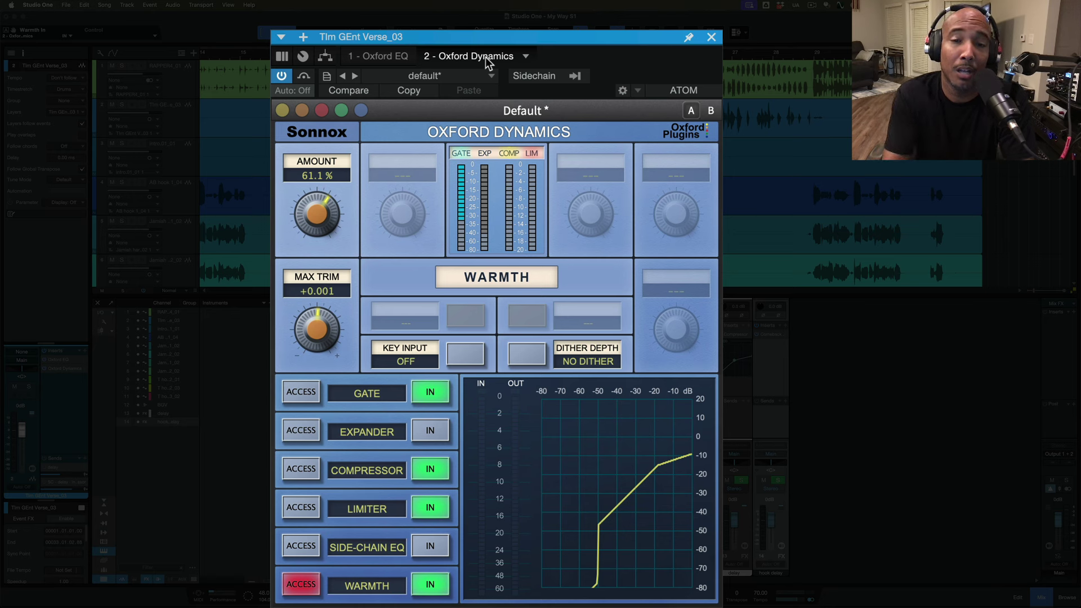